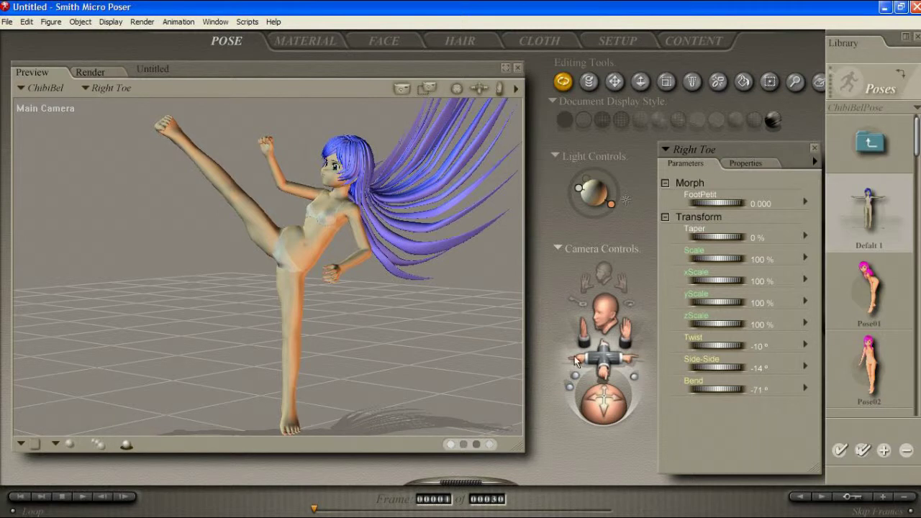
- Swing the main camera low and close beneath the raised foot, fist and blue hair
mouse_move(585, 327)
mouse_down()
mouse_move(564, 327)
mouse_move(630, 385)
mouse_move(641, 490)
mouse_move(696, 485)
mouse_up()
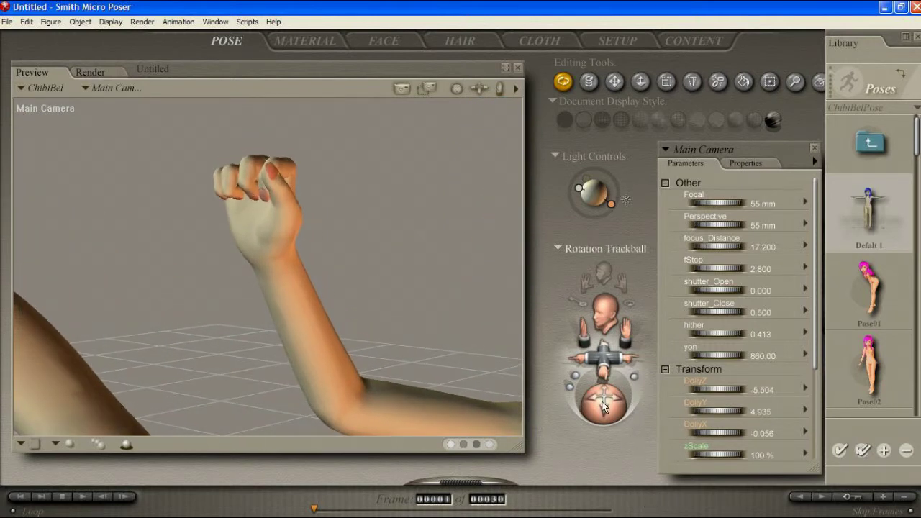
drag(603, 406, 565, 402)
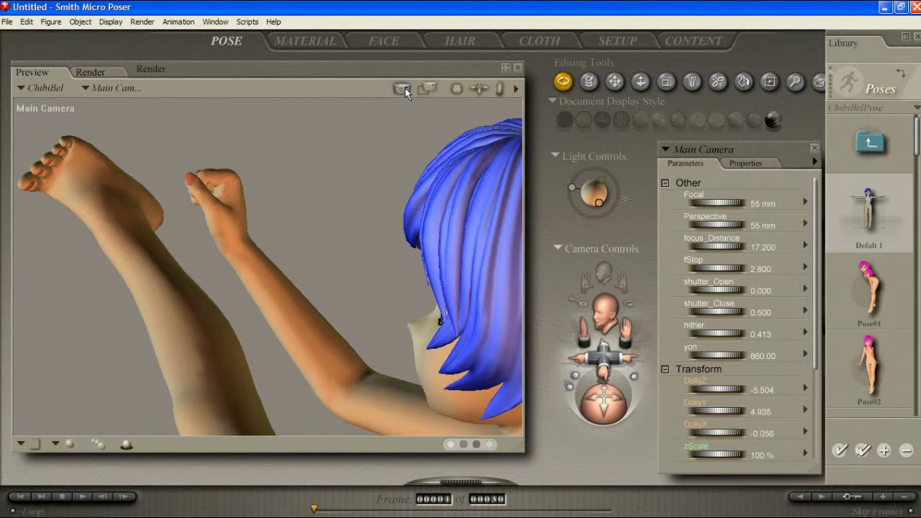
- Render the close low-angle view of the raised foot, clenched fist and hair
click(405, 88)
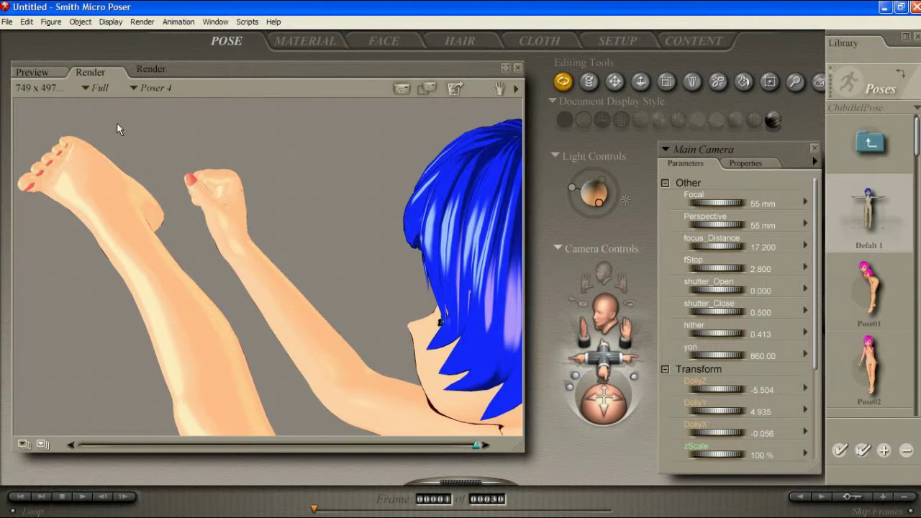
- Back in Preview, re-angle the camera steeply with the foot foreground and fist before her face
click(39, 72)
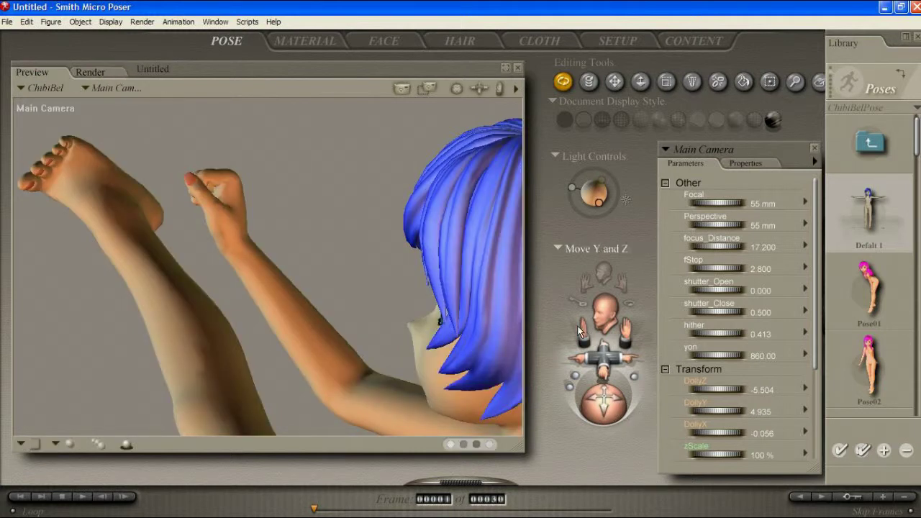
drag(583, 328, 544, 292)
drag(593, 404, 637, 400)
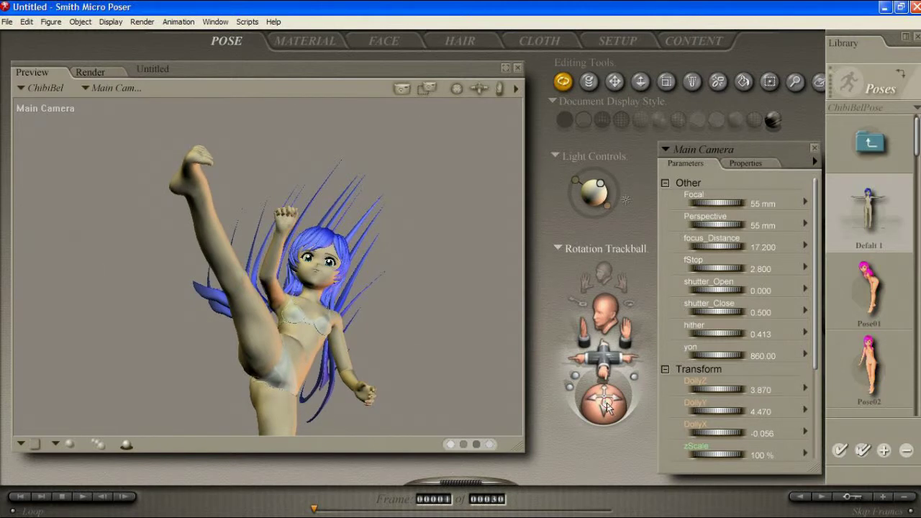
mouse_move(607, 408)
mouse_down()
mouse_move(624, 425)
mouse_move(617, 416)
mouse_up()
mouse_move(584, 341)
mouse_down()
mouse_move(573, 336)
mouse_move(603, 331)
mouse_move(605, 278)
mouse_move(617, 269)
mouse_move(607, 214)
mouse_move(604, 398)
mouse_up()
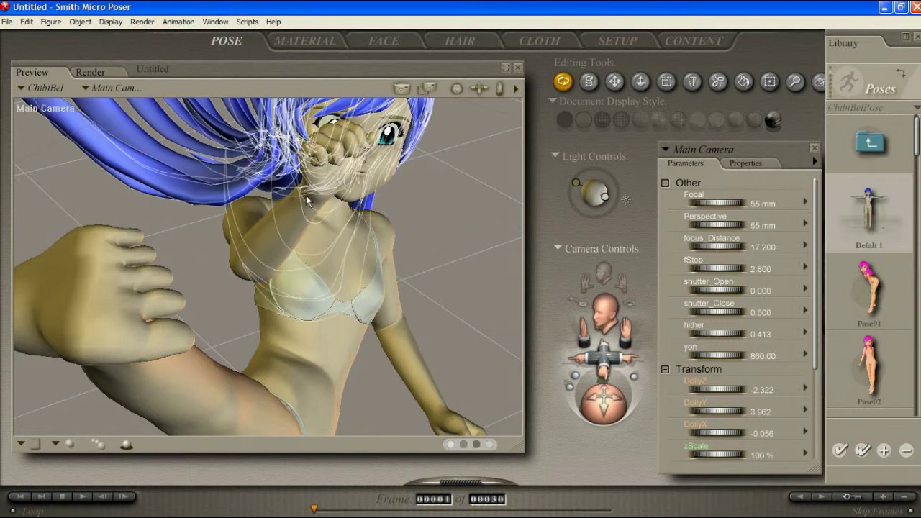
- Rotate the right upper arm, forearm and shoulder so the fist clears her face
drag(285, 215, 245, 196)
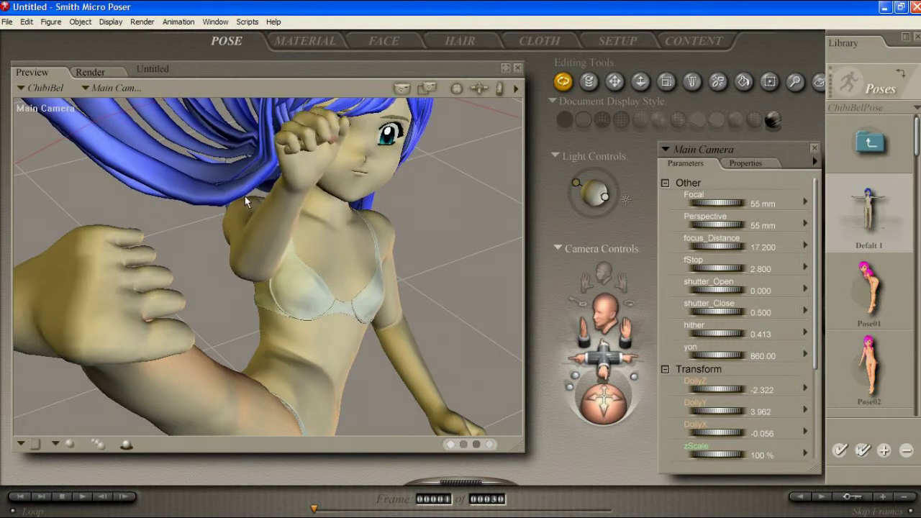
drag(240, 234, 186, 226)
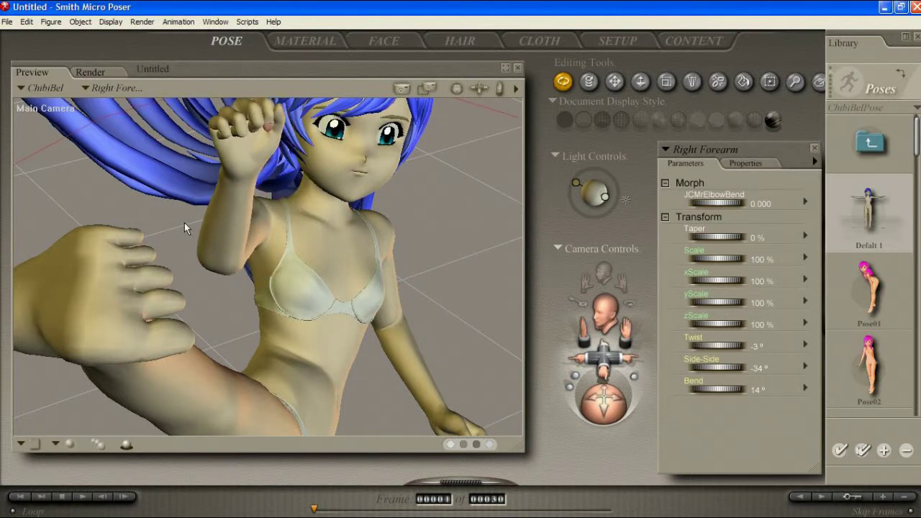
drag(265, 239, 325, 174)
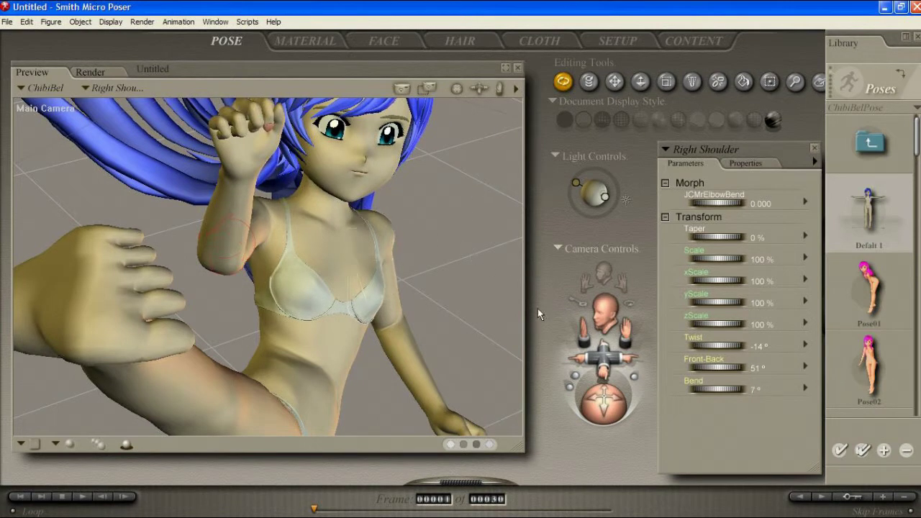
- Start a Main Camera render of the re-posed close-up with the foreground foot
click(402, 88)
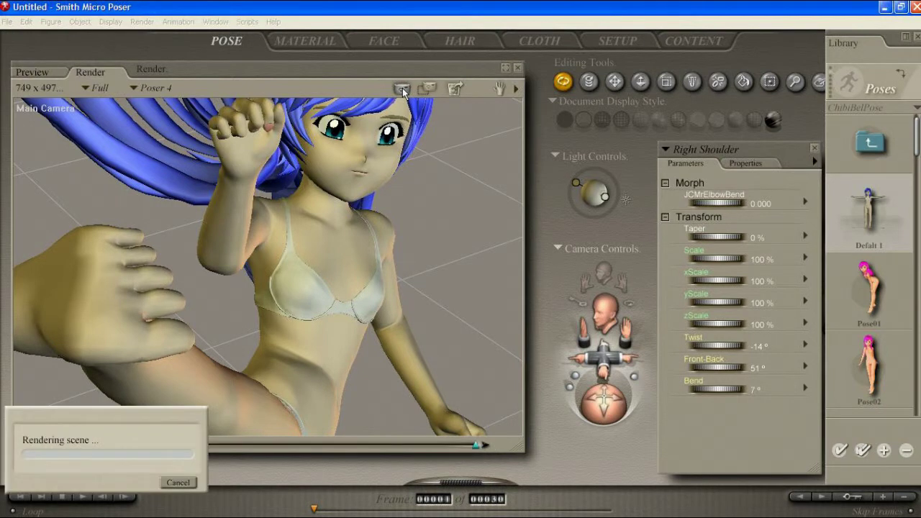